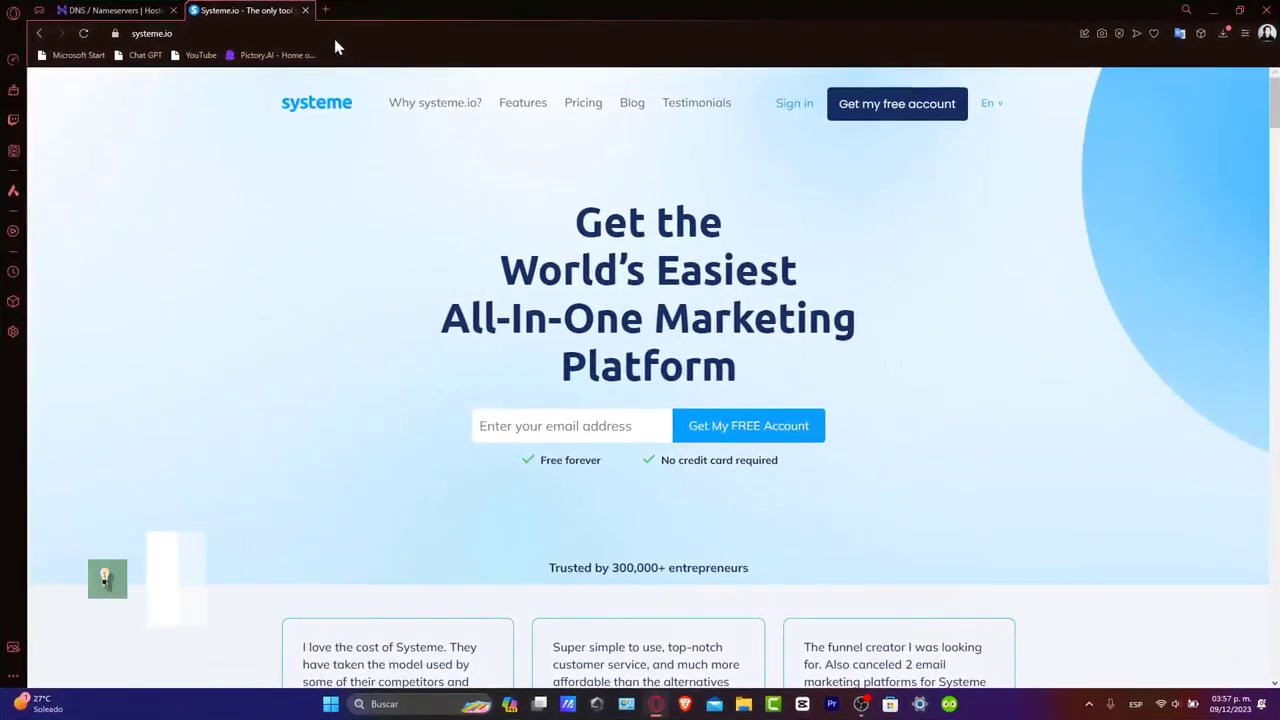
Sign in to the Systeme.io account and reach the dashboard showing 0 new leads
click(792, 115)
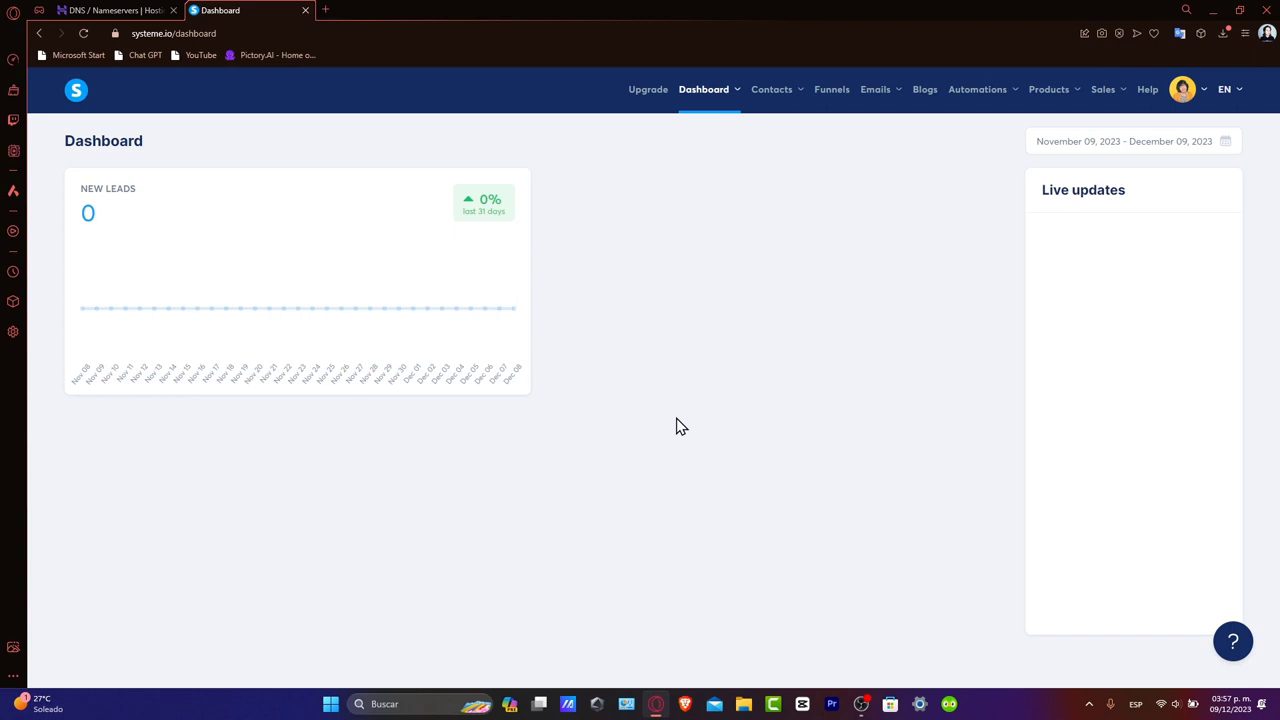
mouse_move(880, 97)
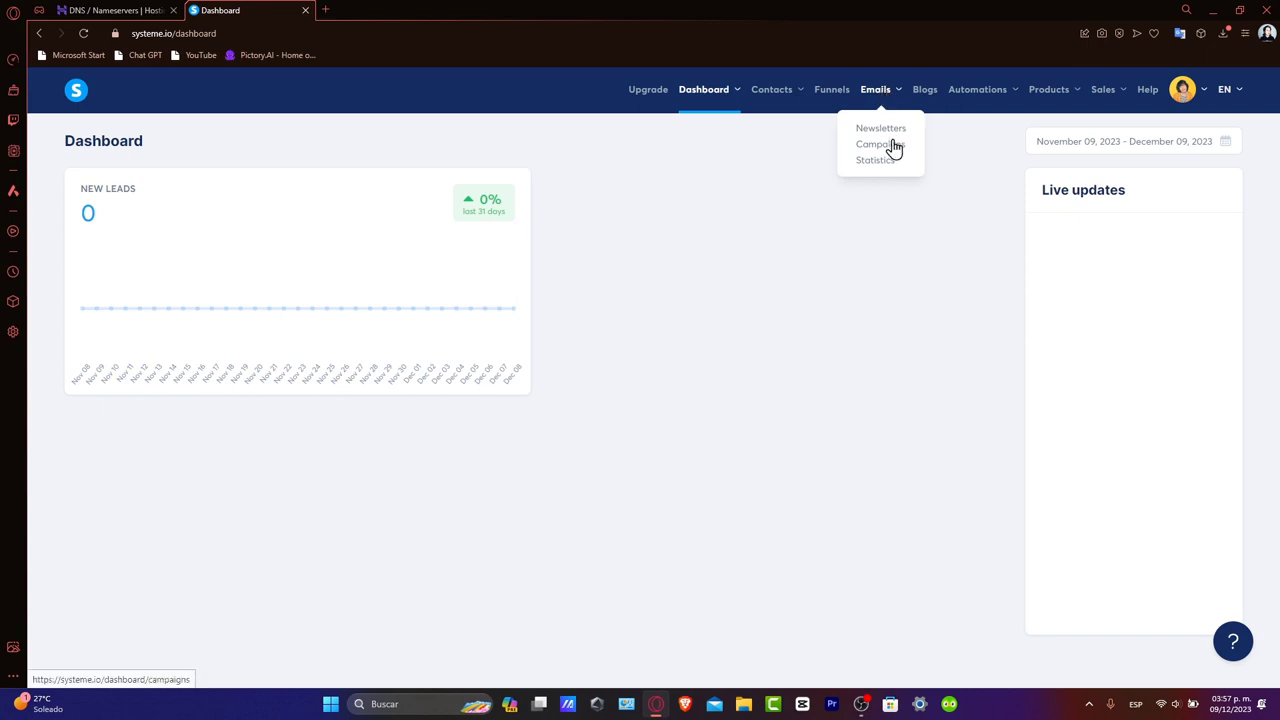
Create the 'Welcome Subscribers' campaign and start its WELCOME email from the laptop-photo template
click(880, 144)
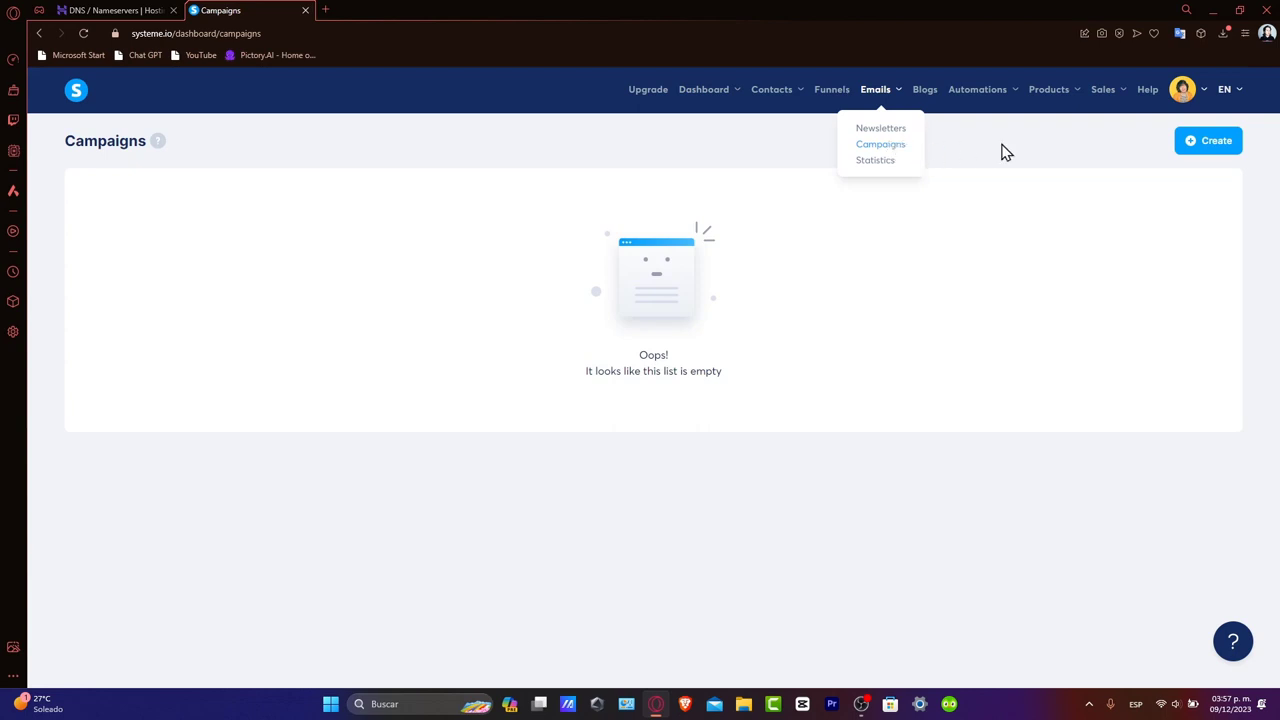
click(1199, 146)
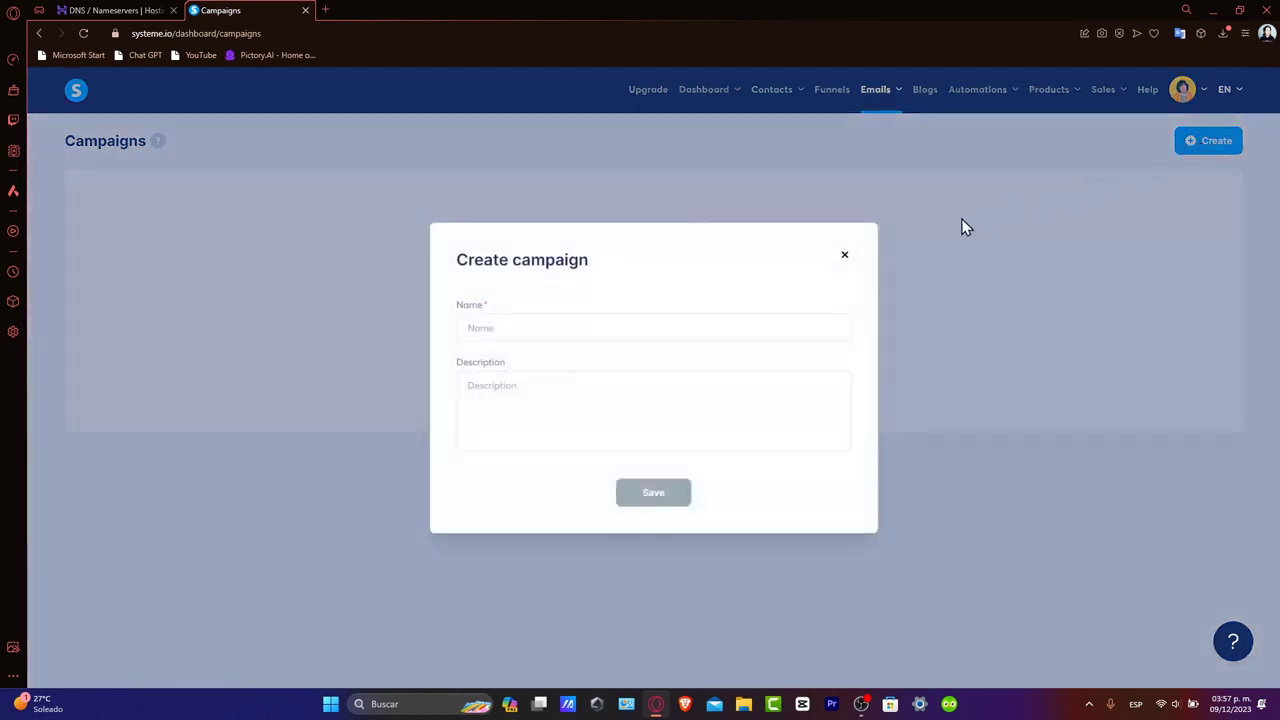
click(533, 325)
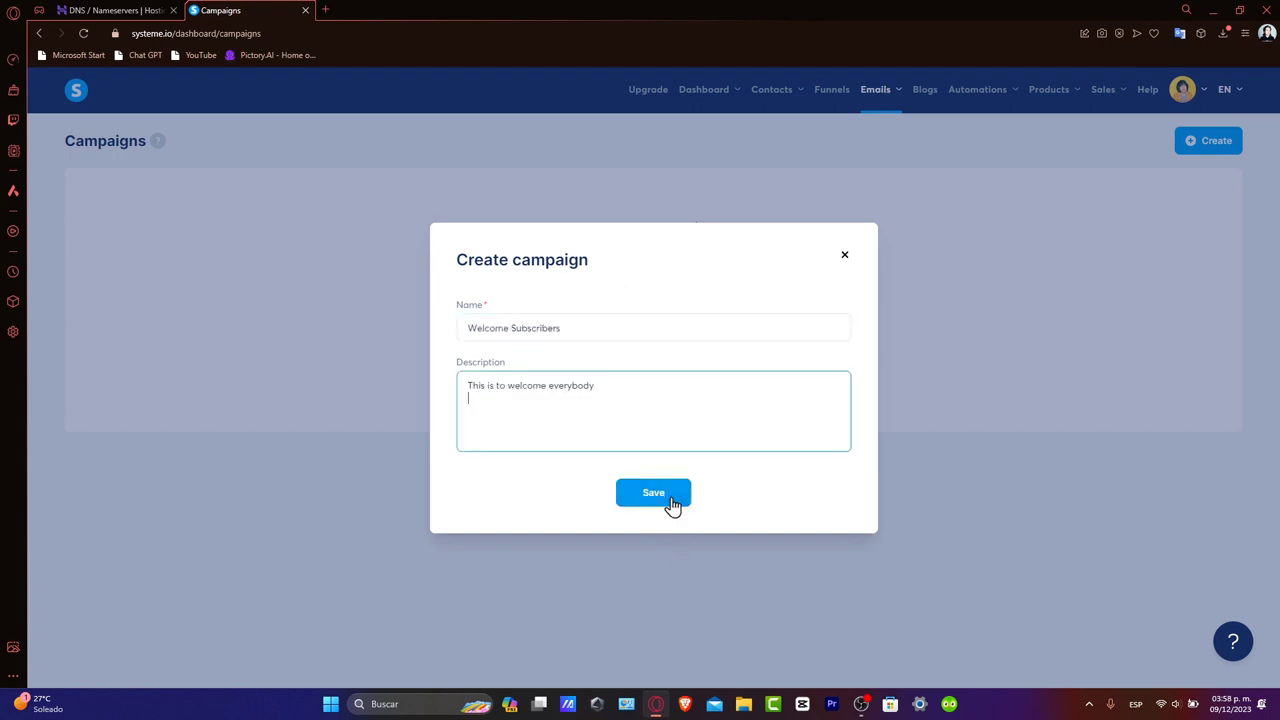
click(669, 503)
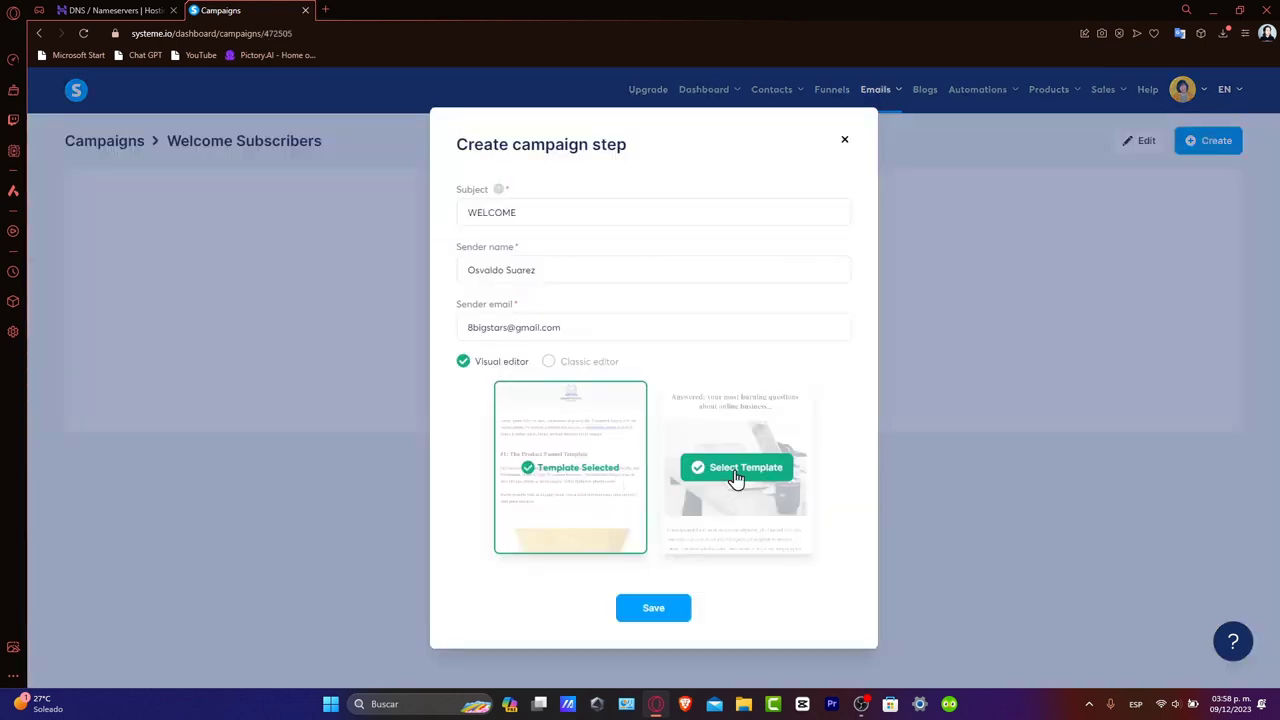
click(736, 470)
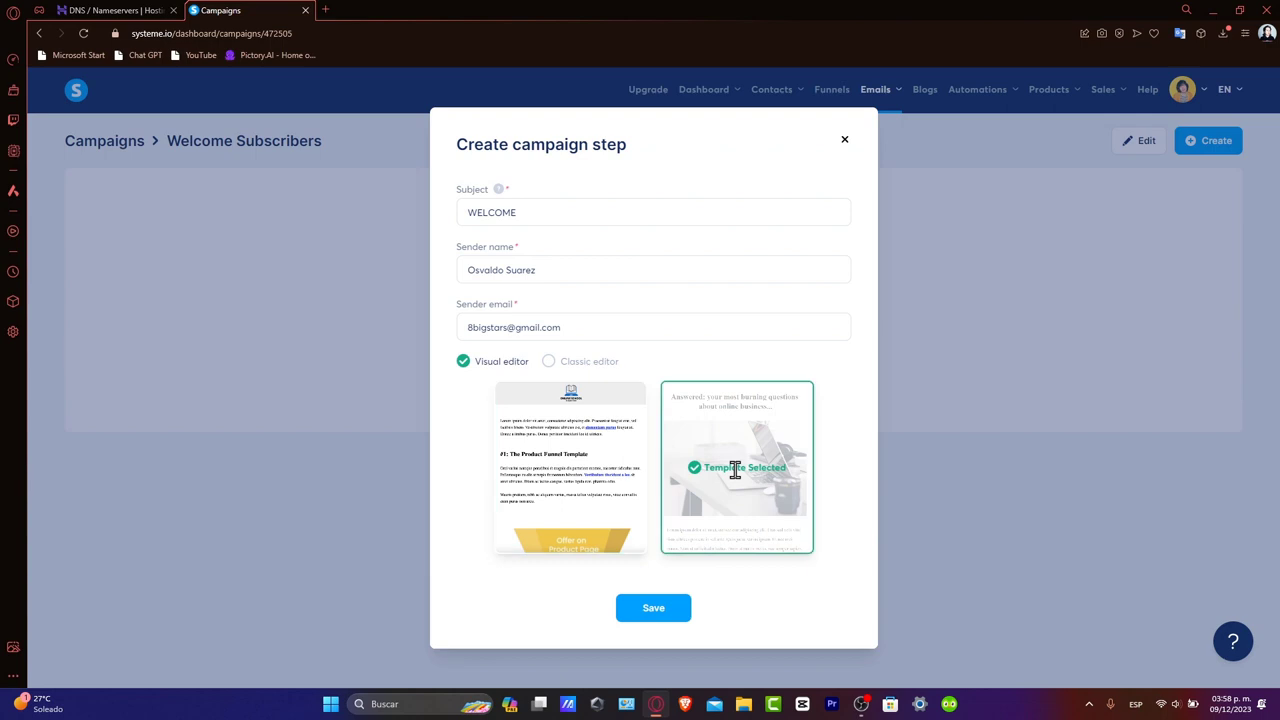
Save the WELCOME email, review the 'WELCOME SUBSCRIBERS' template content, and exit the editor
click(664, 617)
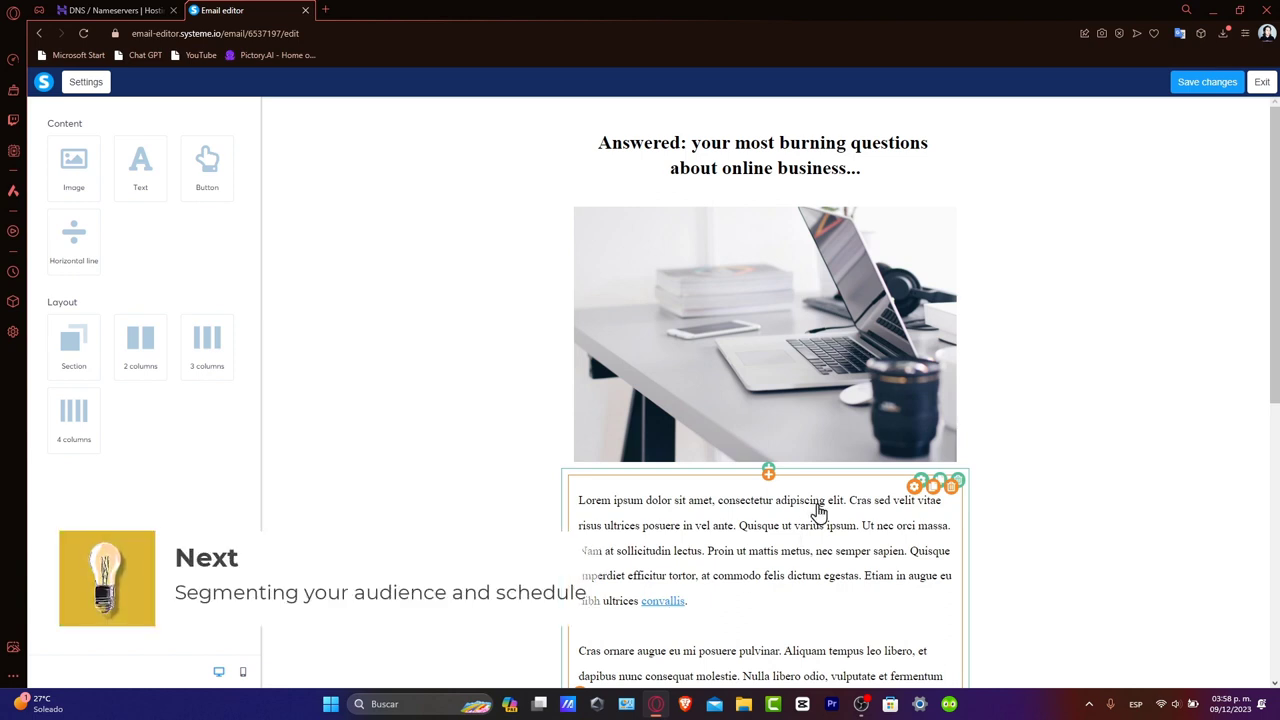
scroll(818, 512, down, 5)
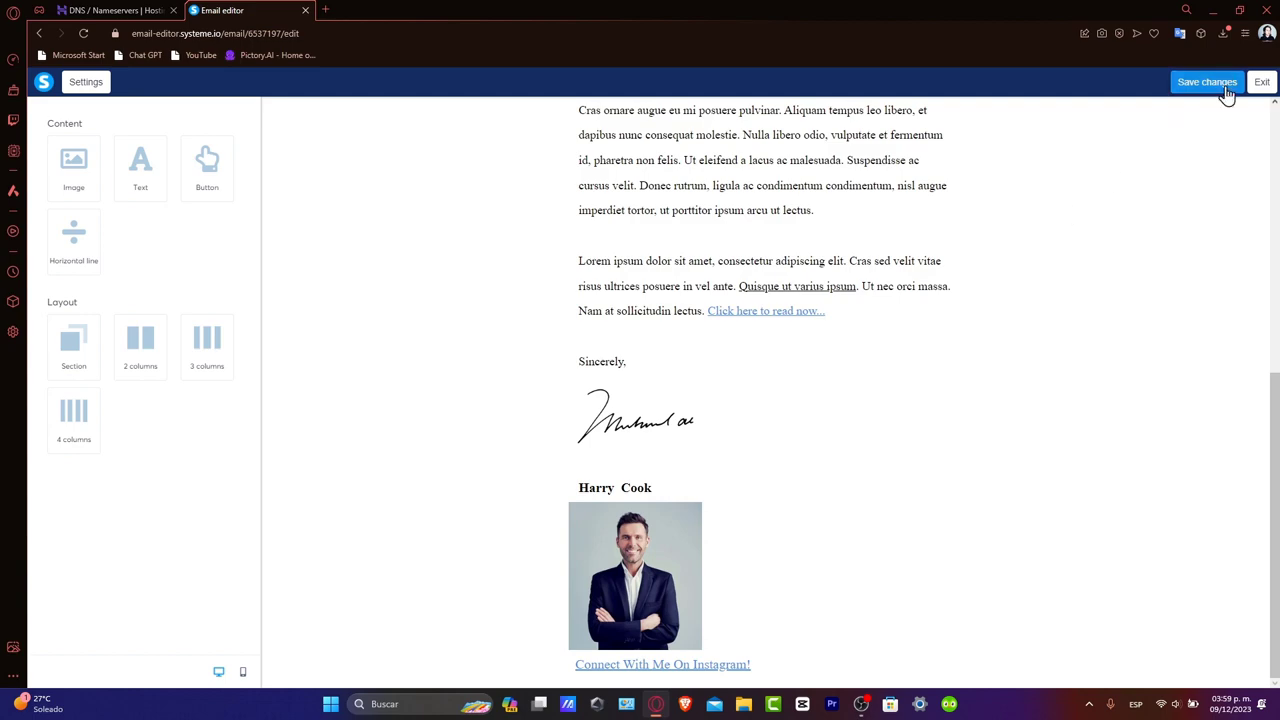
click(1261, 85)
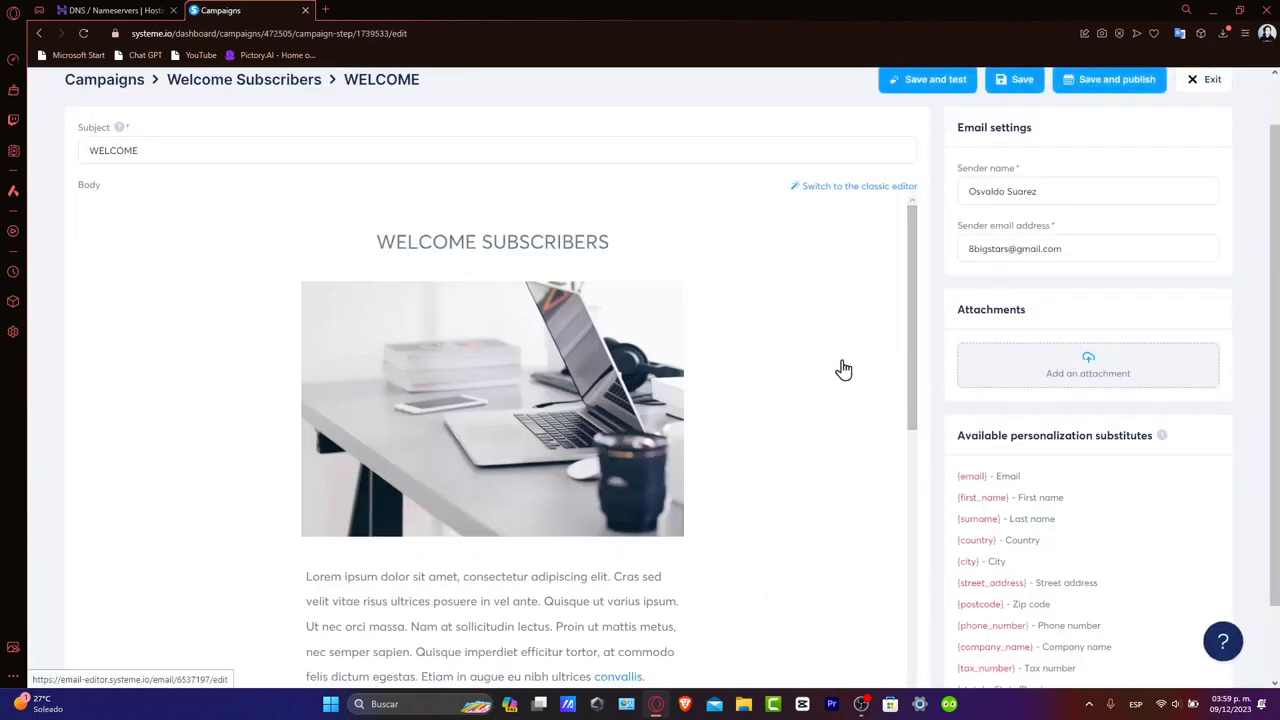
Bring up the 'Save and send a test email' dialog for the WELCOME email
scroll(837, 366, up, 1)
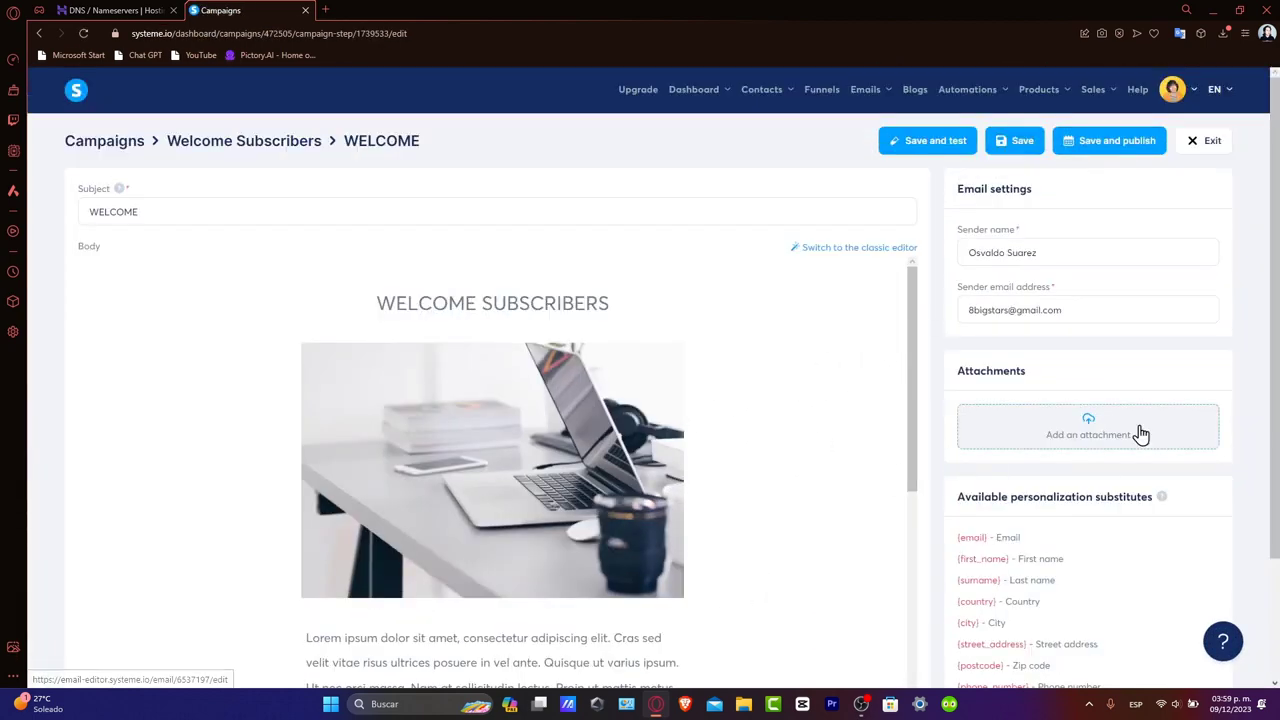
click(946, 148)
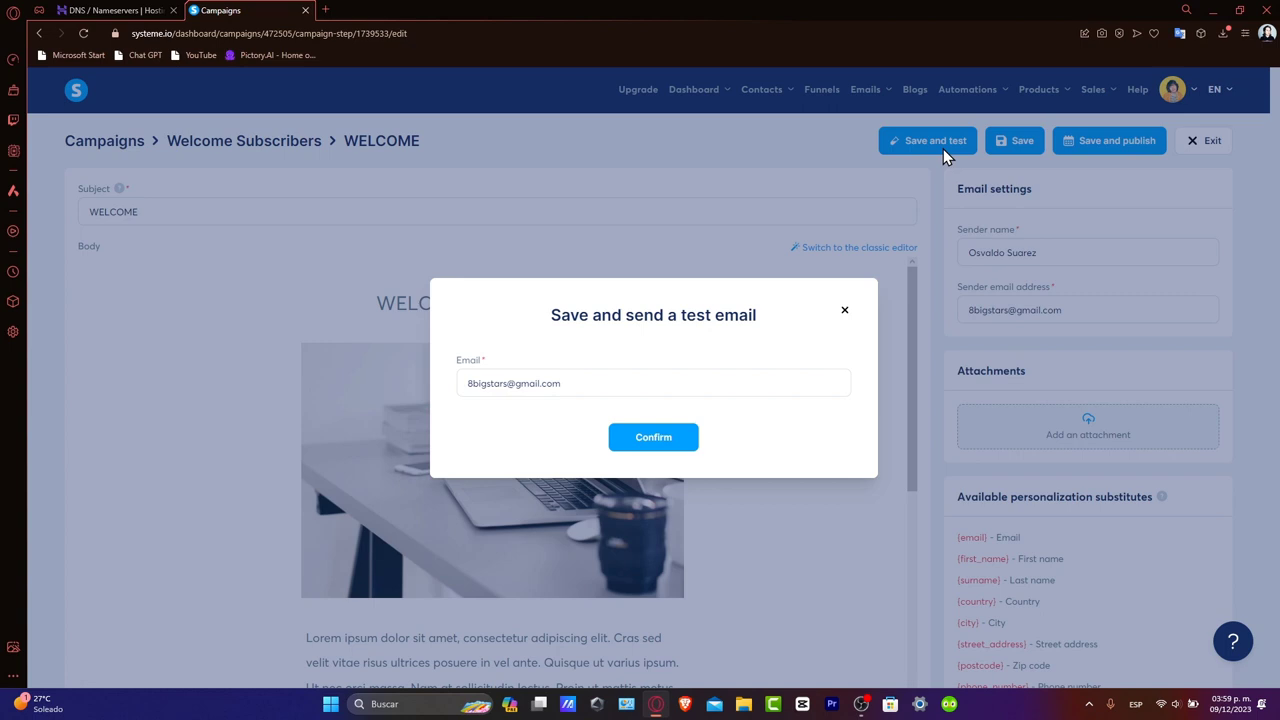
Replace the prefilled test recipient with a different Gmail address for the WELCOME test
click(657, 386)
triple_click(658, 387)
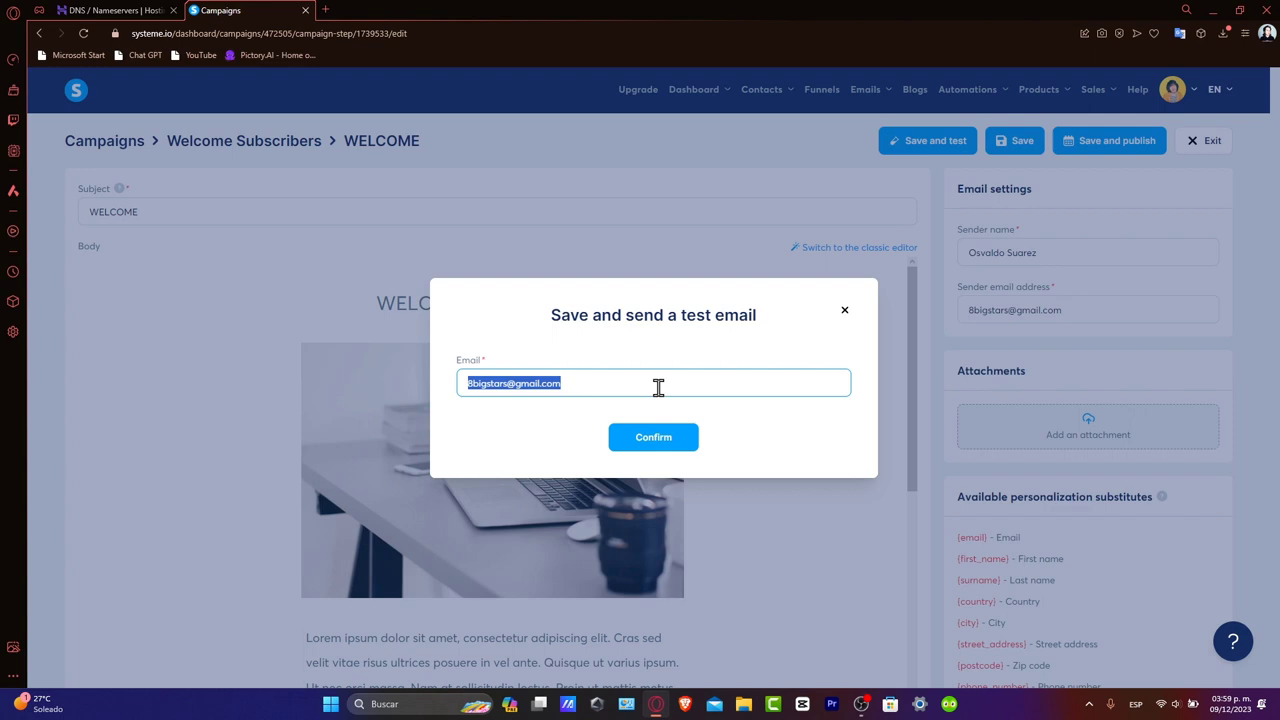
text(tecno)
key(BackSpace)
key(BackSpace)
key(BackSpace)
key(BackSpace)
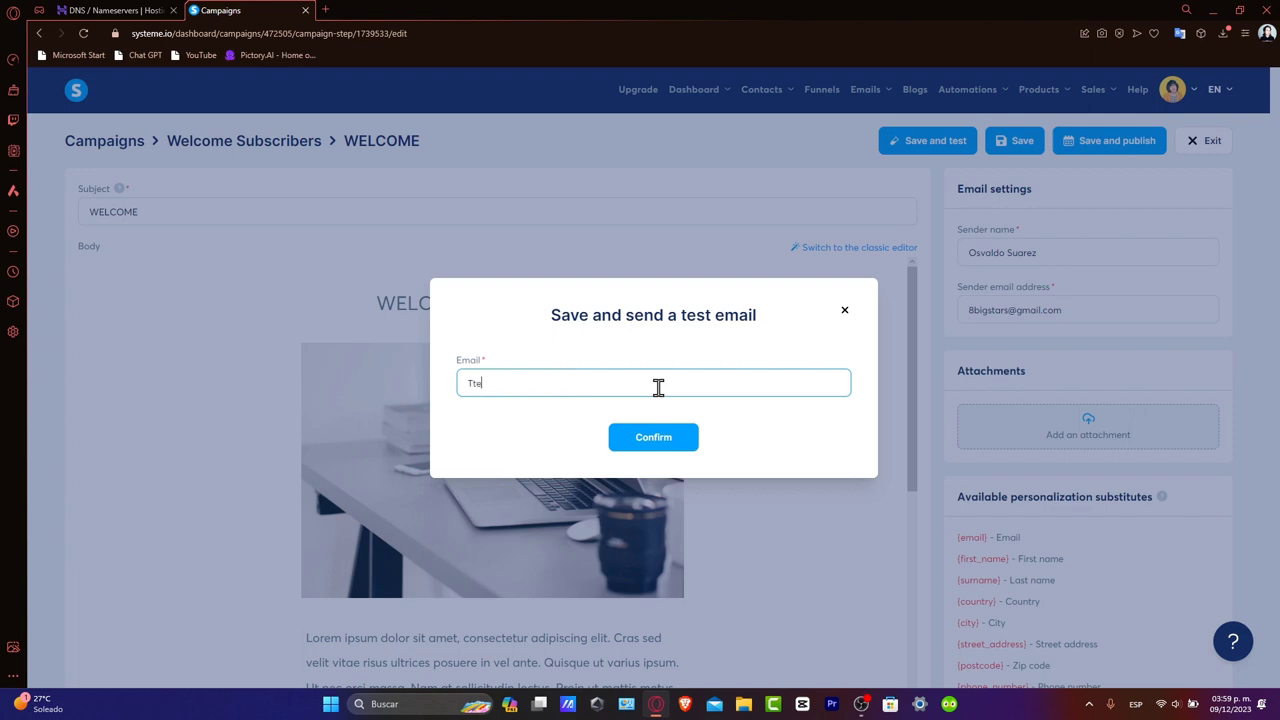
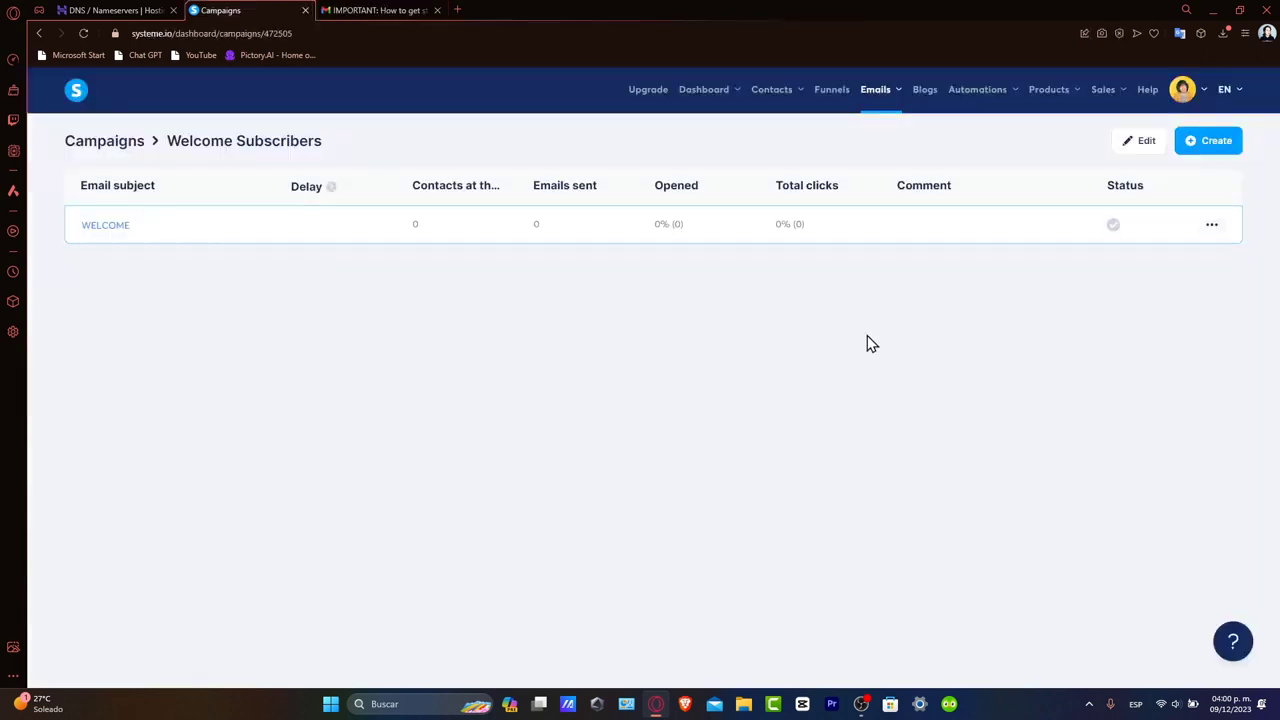
Create a new contact in Contacts, entering the contact's e-mail address
click(1212, 227)
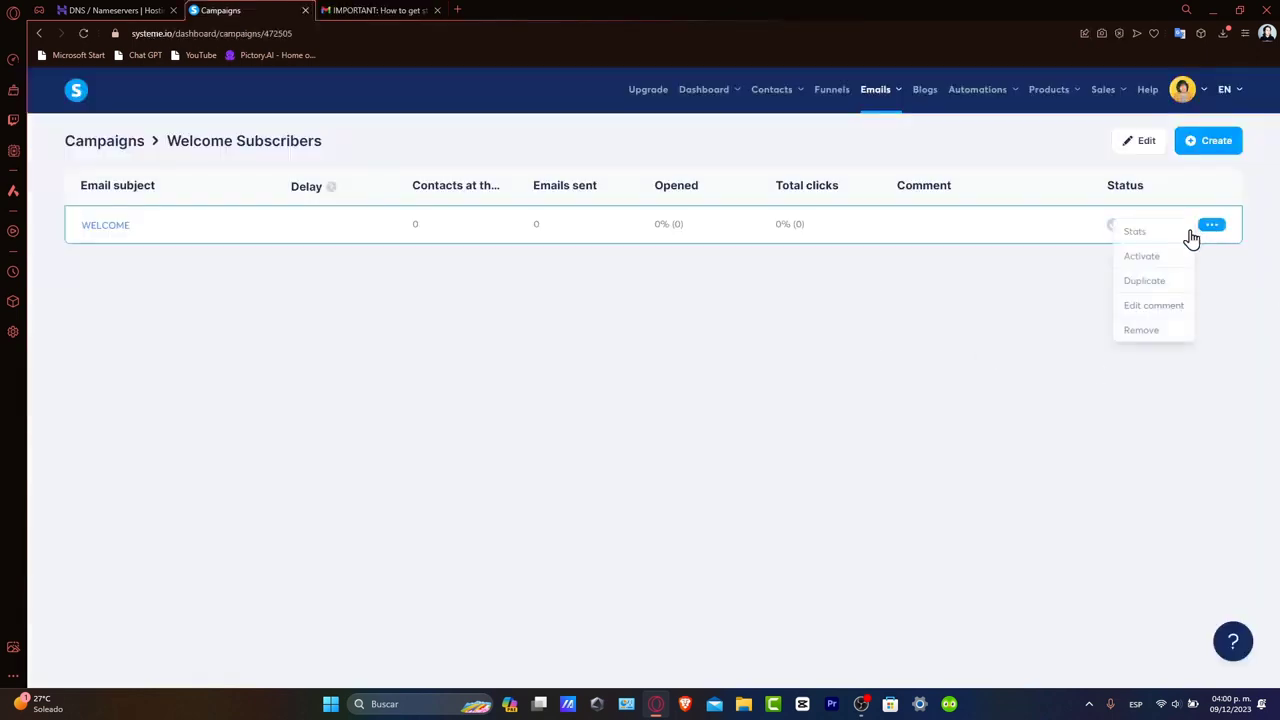
mouse_move(789, 100)
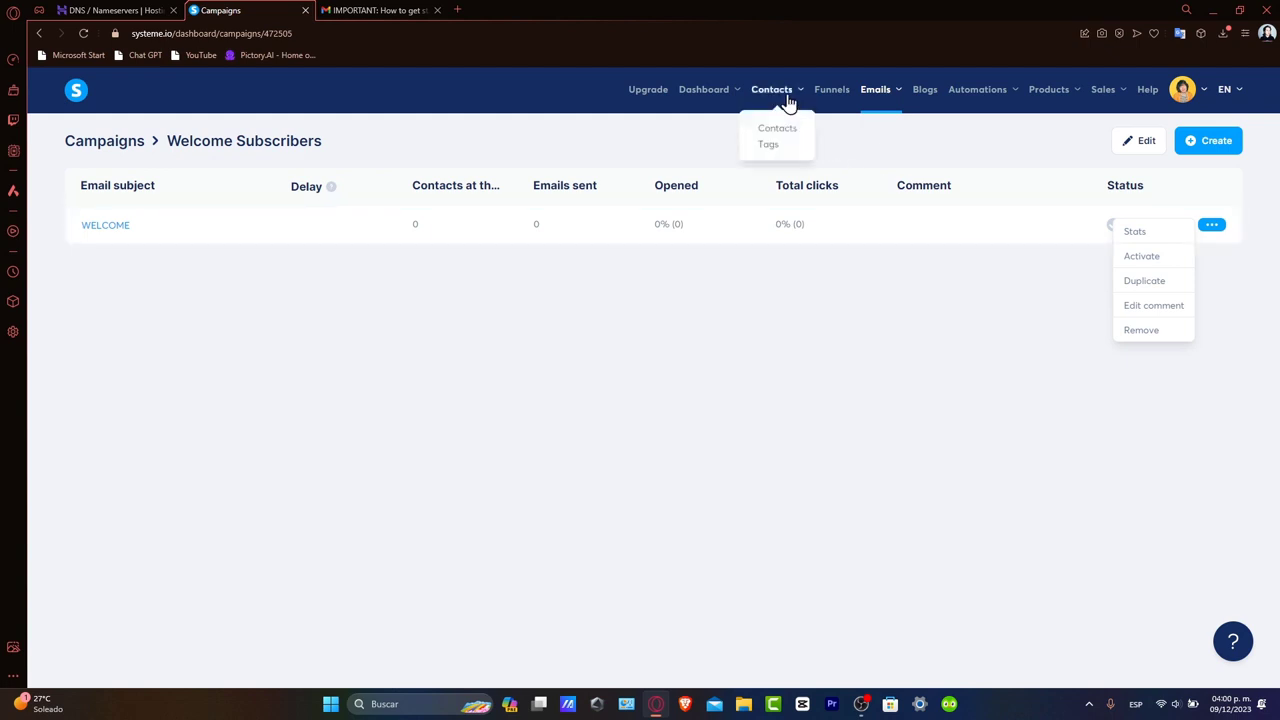
click(786, 131)
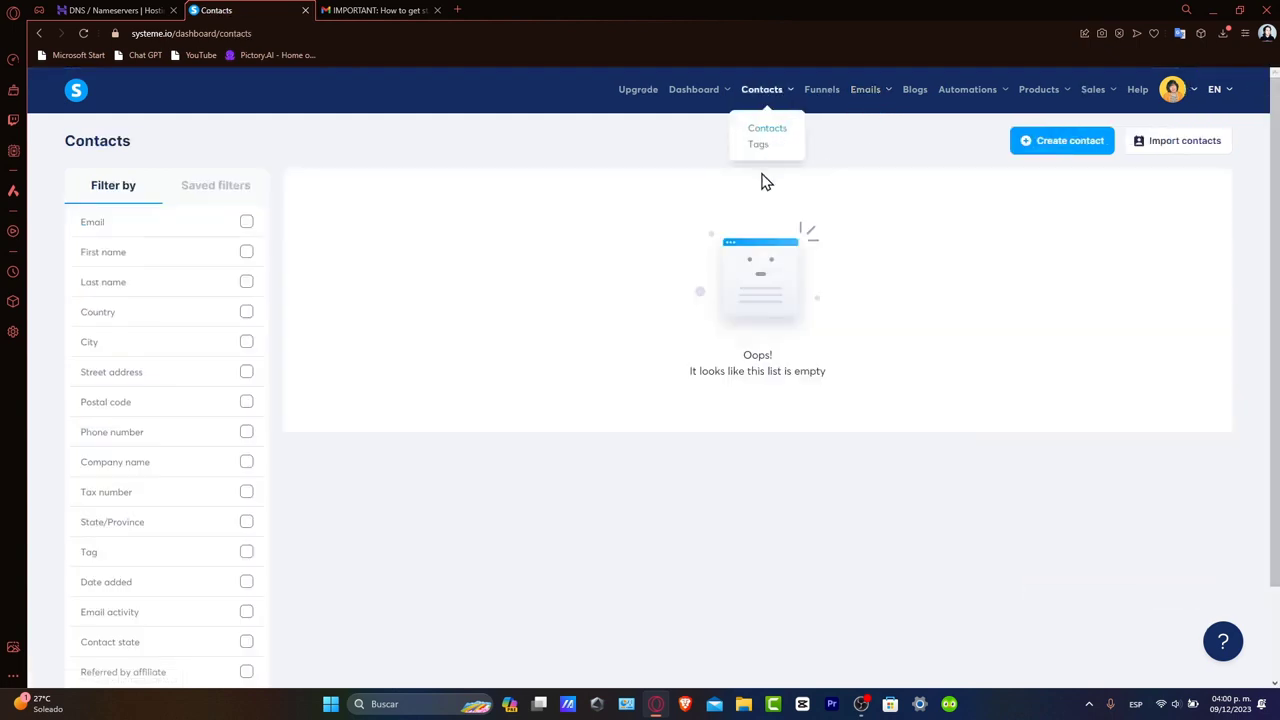
click(1049, 149)
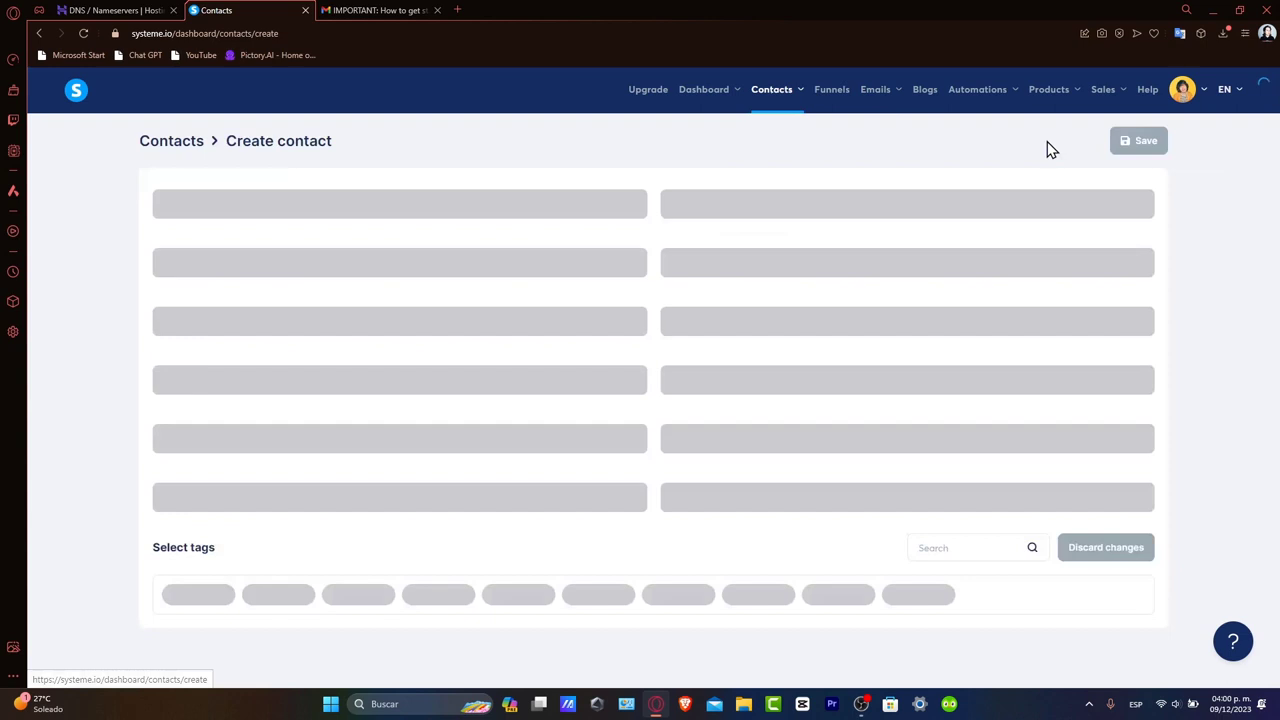
click(340, 209)
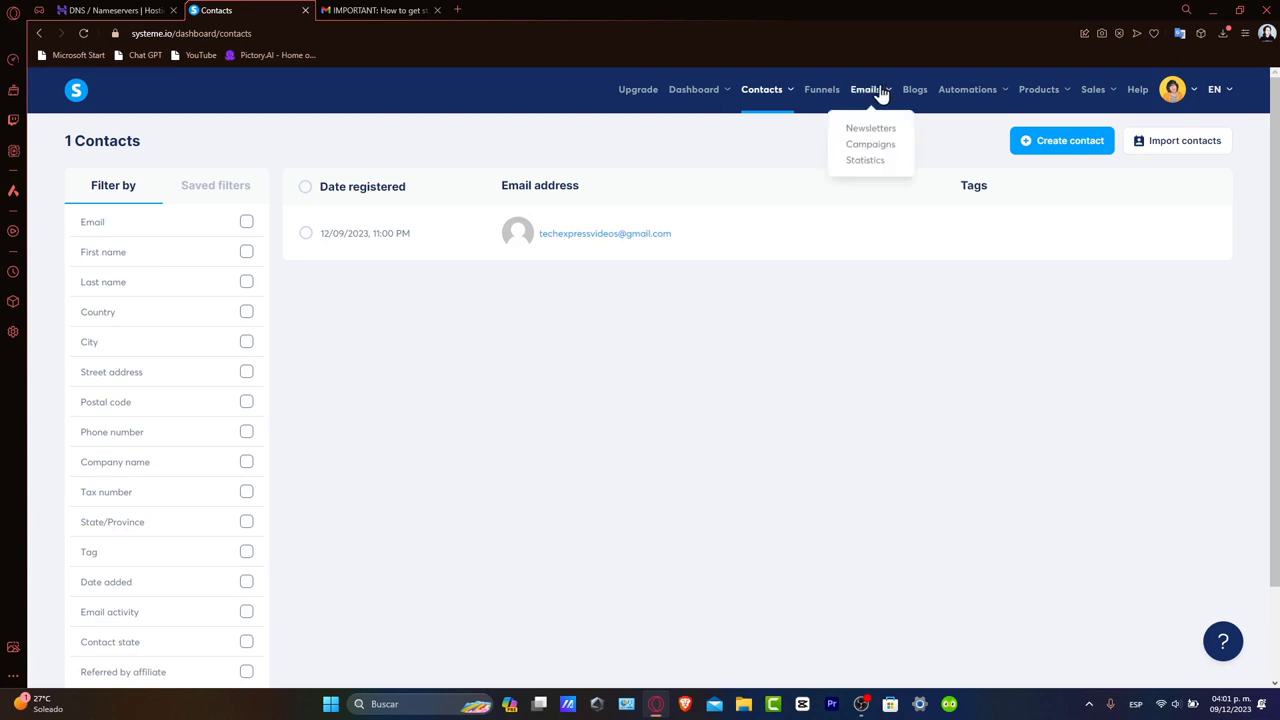
In Welcome Subscribers, activate the WELCOME email with a delay of 1 day before sending
mouse_move(852, 92)
click(869, 146)
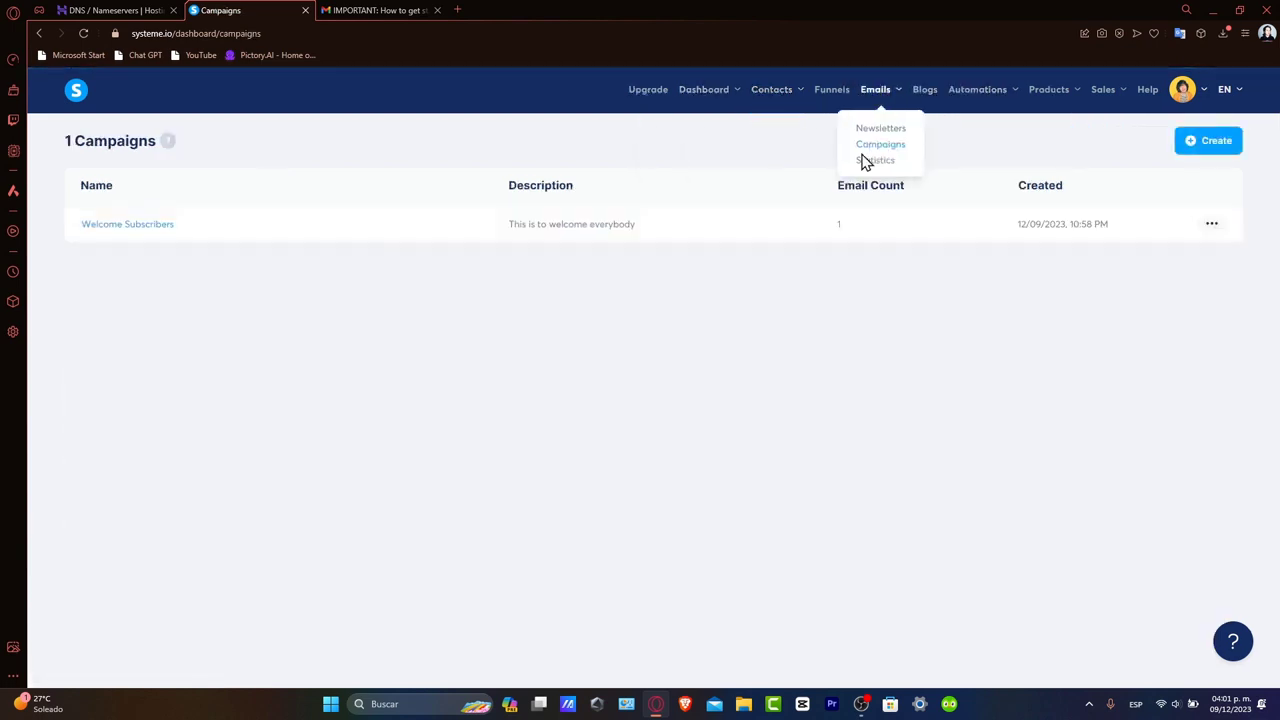
click(157, 232)
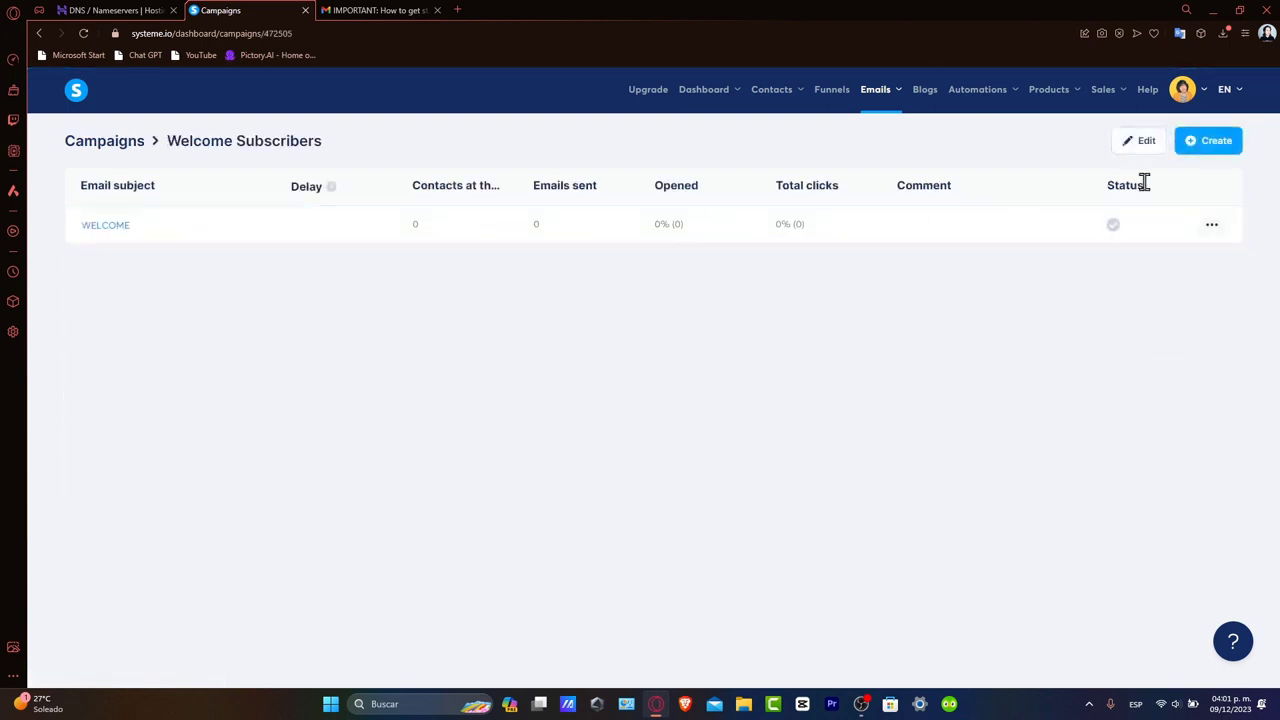
click(1113, 224)
click(610, 340)
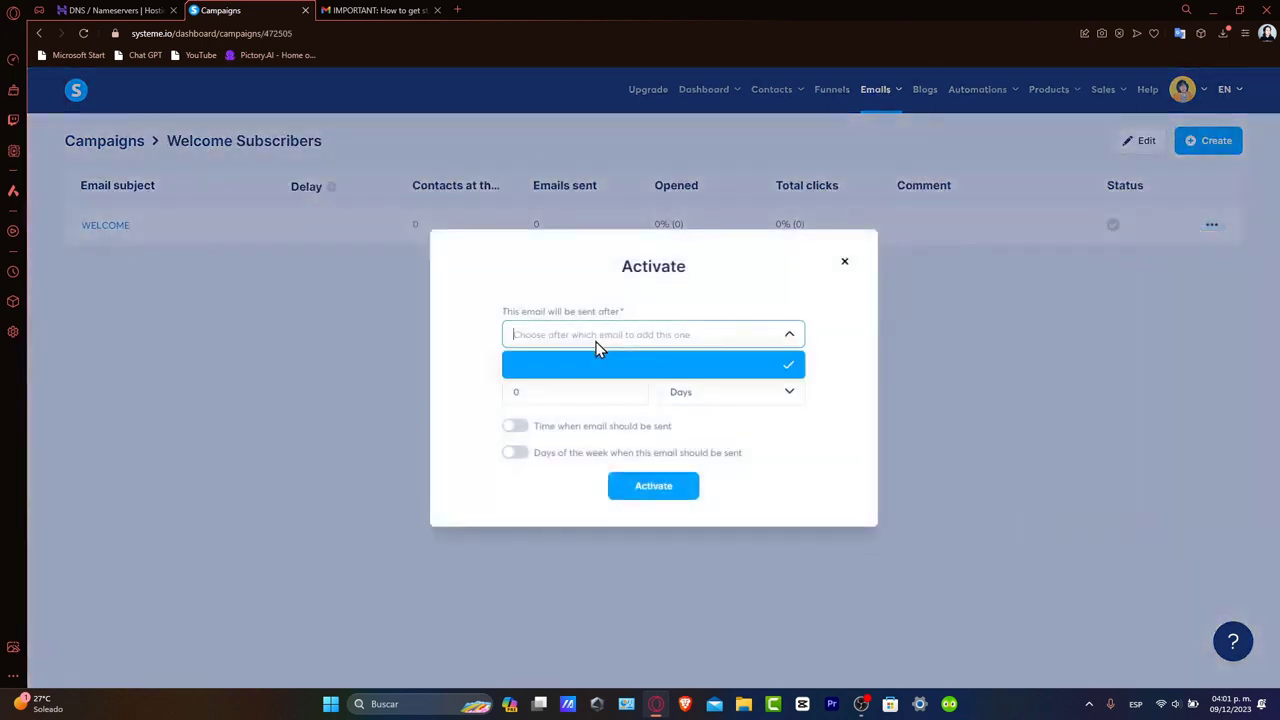
click(594, 393)
text(1)
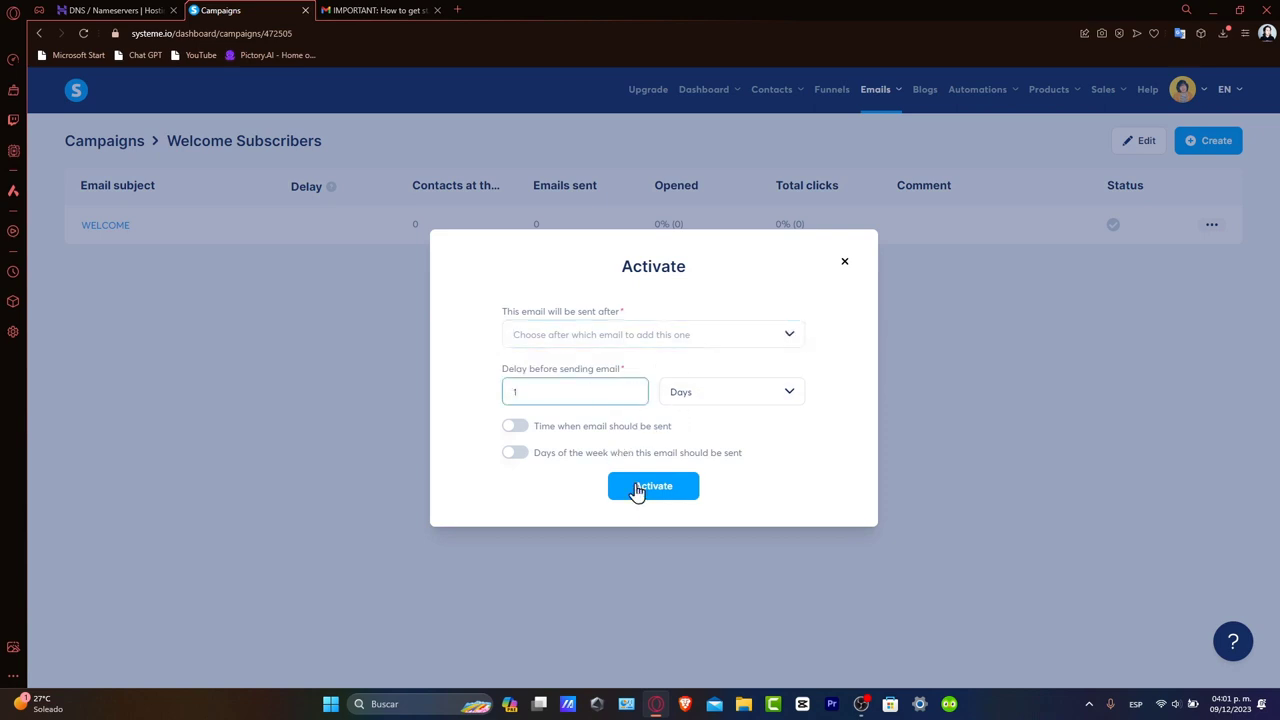
click(641, 490)
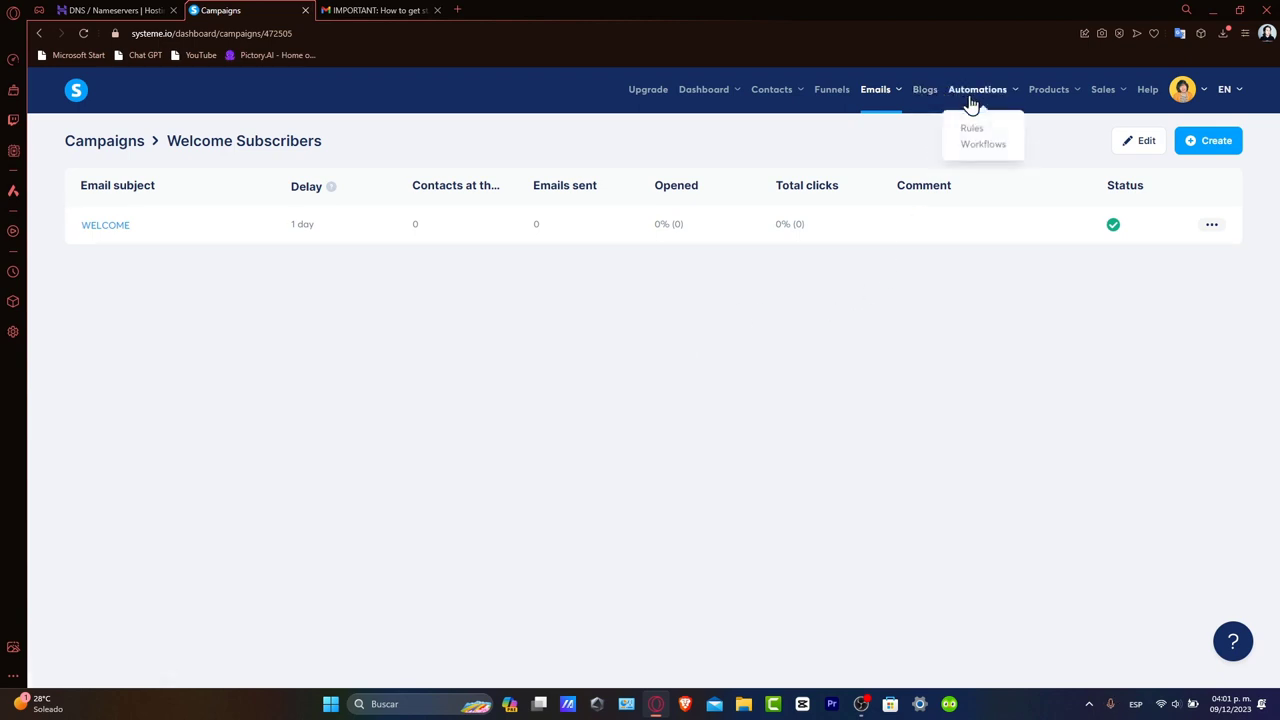
Open the Main dashboard and inspect the New Leads spike of 1 lead on Dec 08
mouse_move(720, 95)
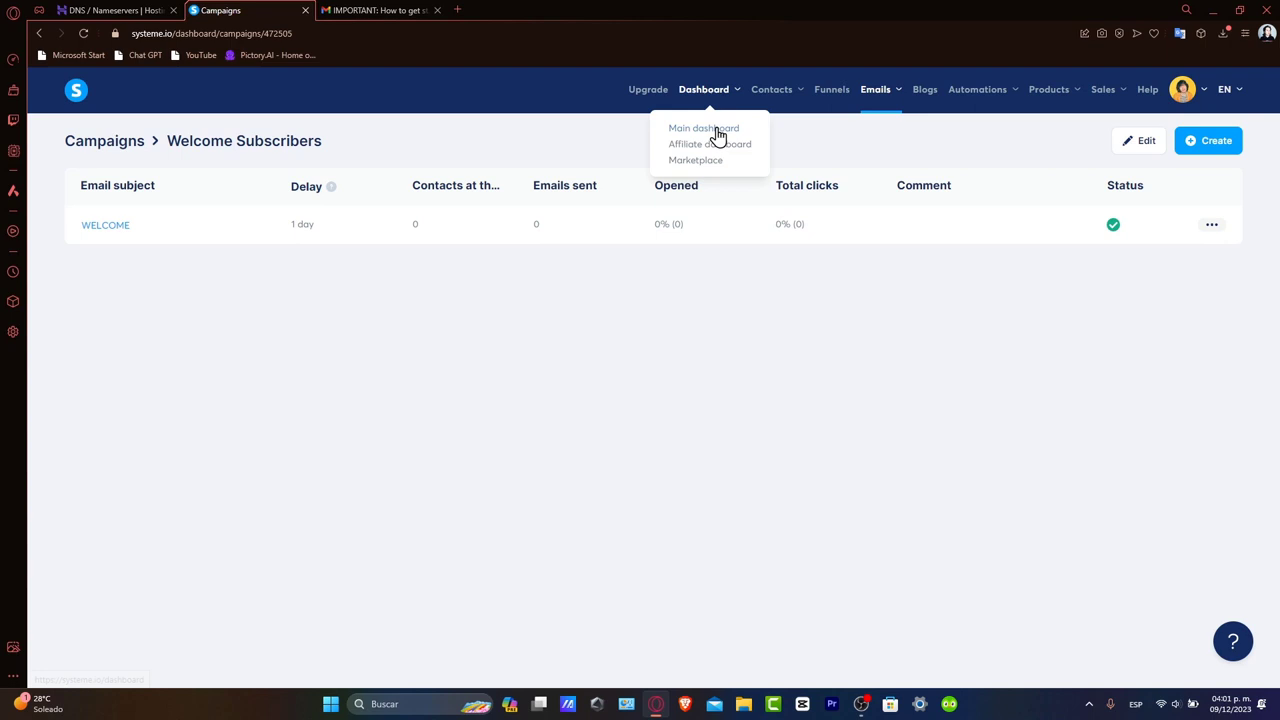
click(722, 130)
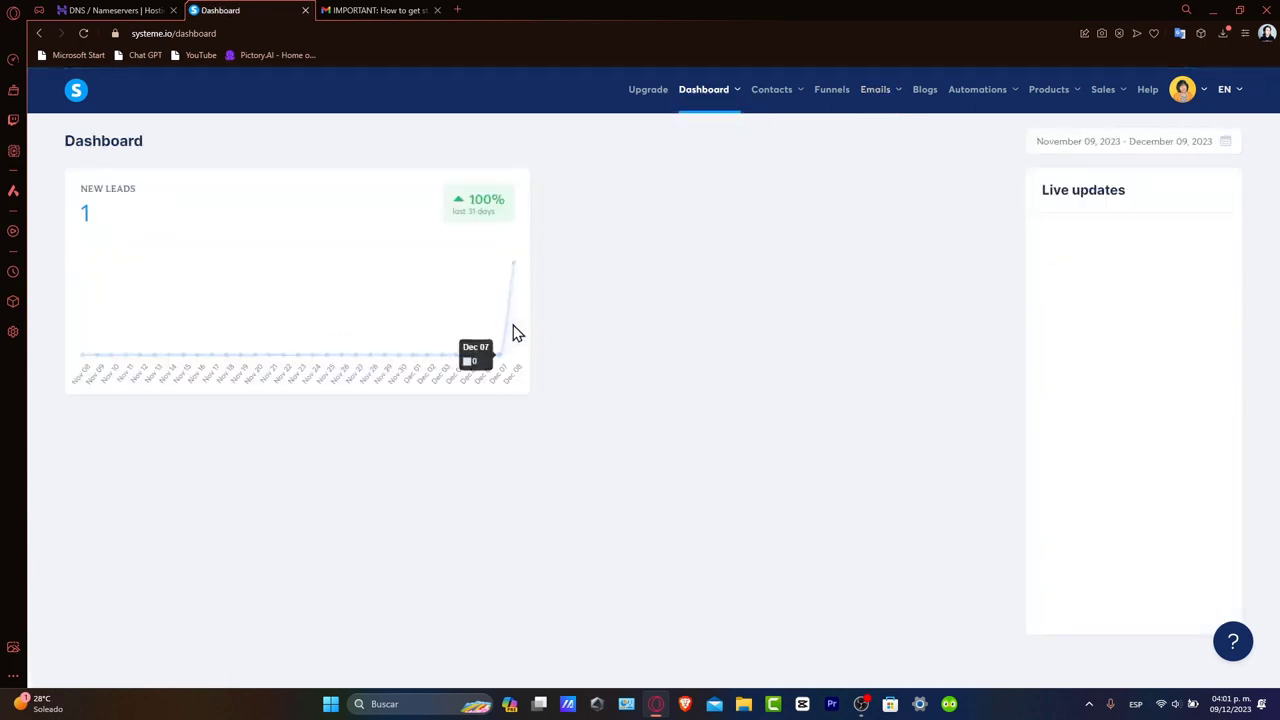
mouse_move(514, 326)
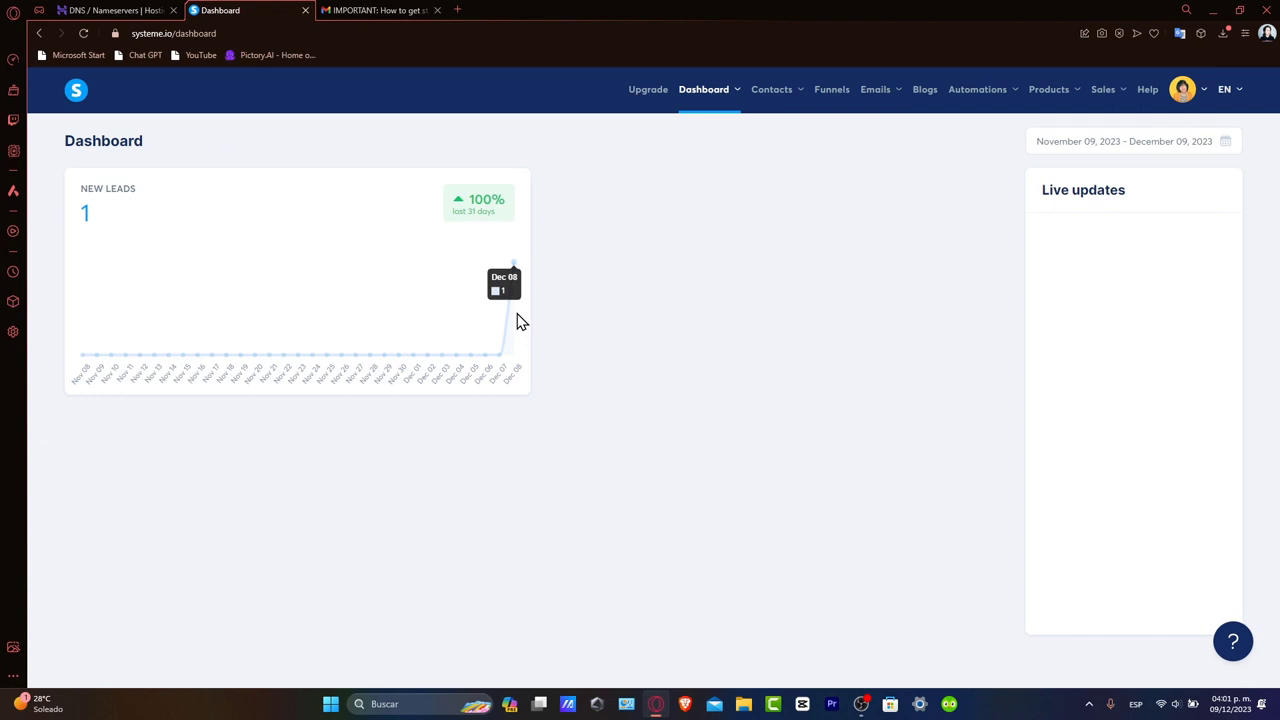